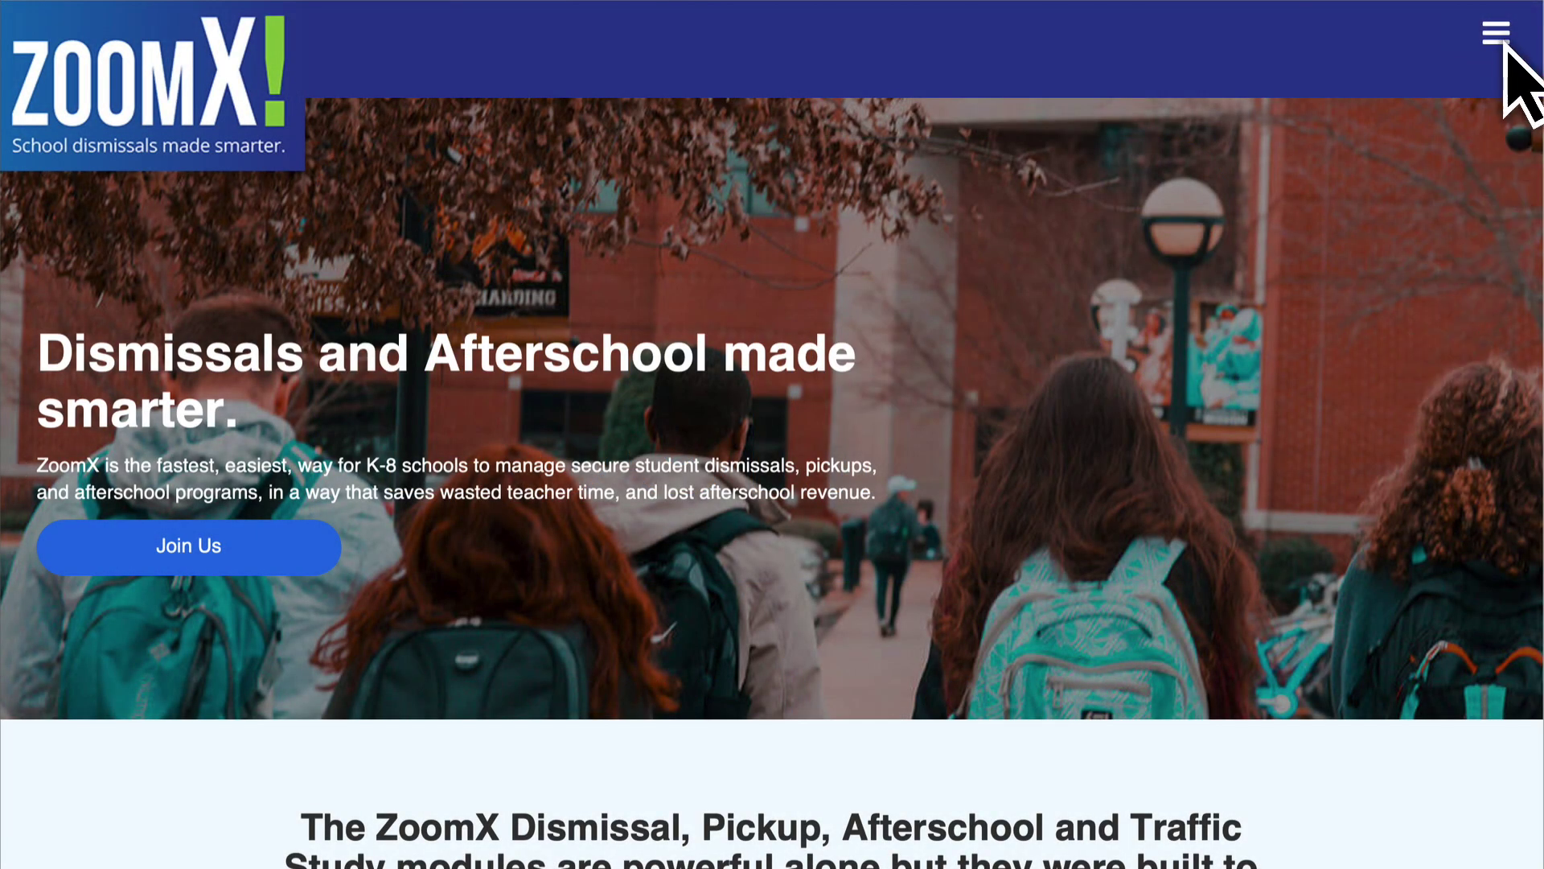
Step: Open the staff LOG IN page from the homepage navigation menu
left_click(1497, 34)
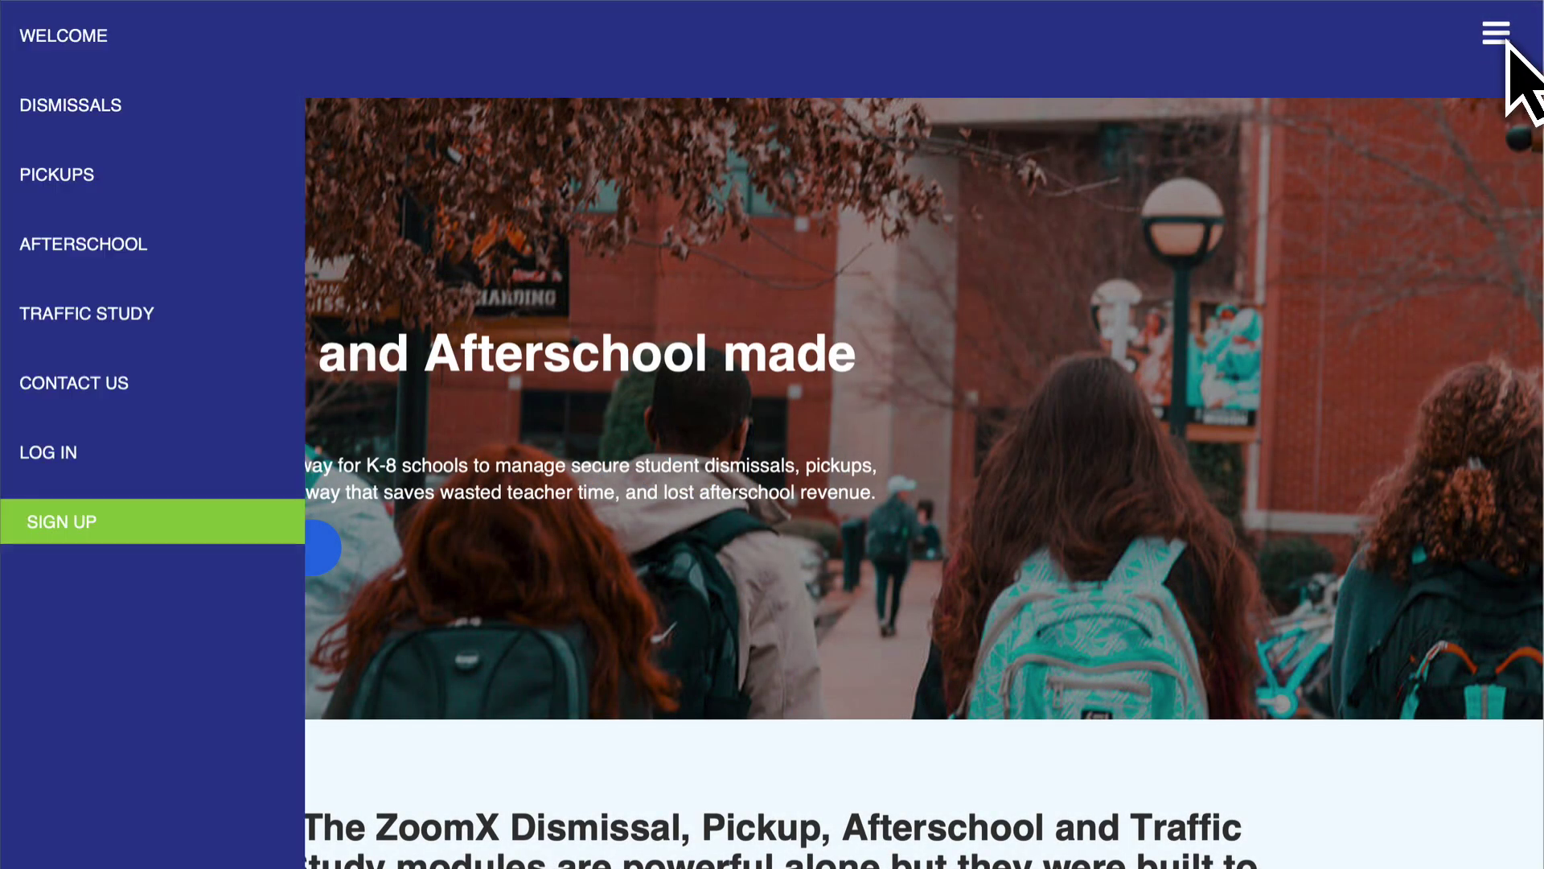
left_click(296, 452)
Step: Sign in with the staff demo username and password to reach the 9 August 2019 Lineup
left_click(520, 268)
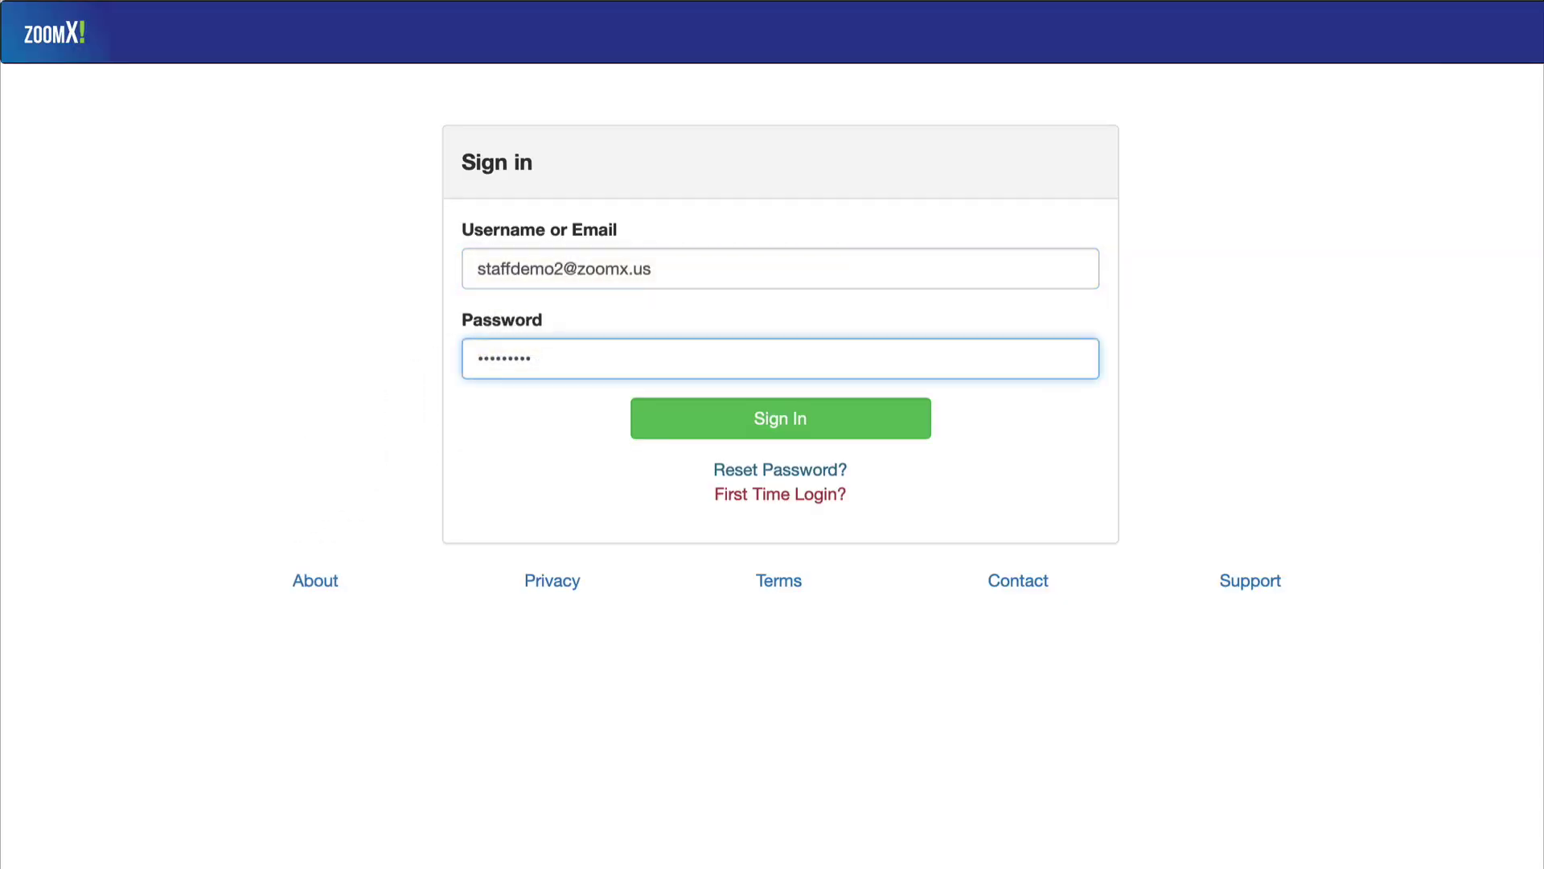
left_click(718, 425)
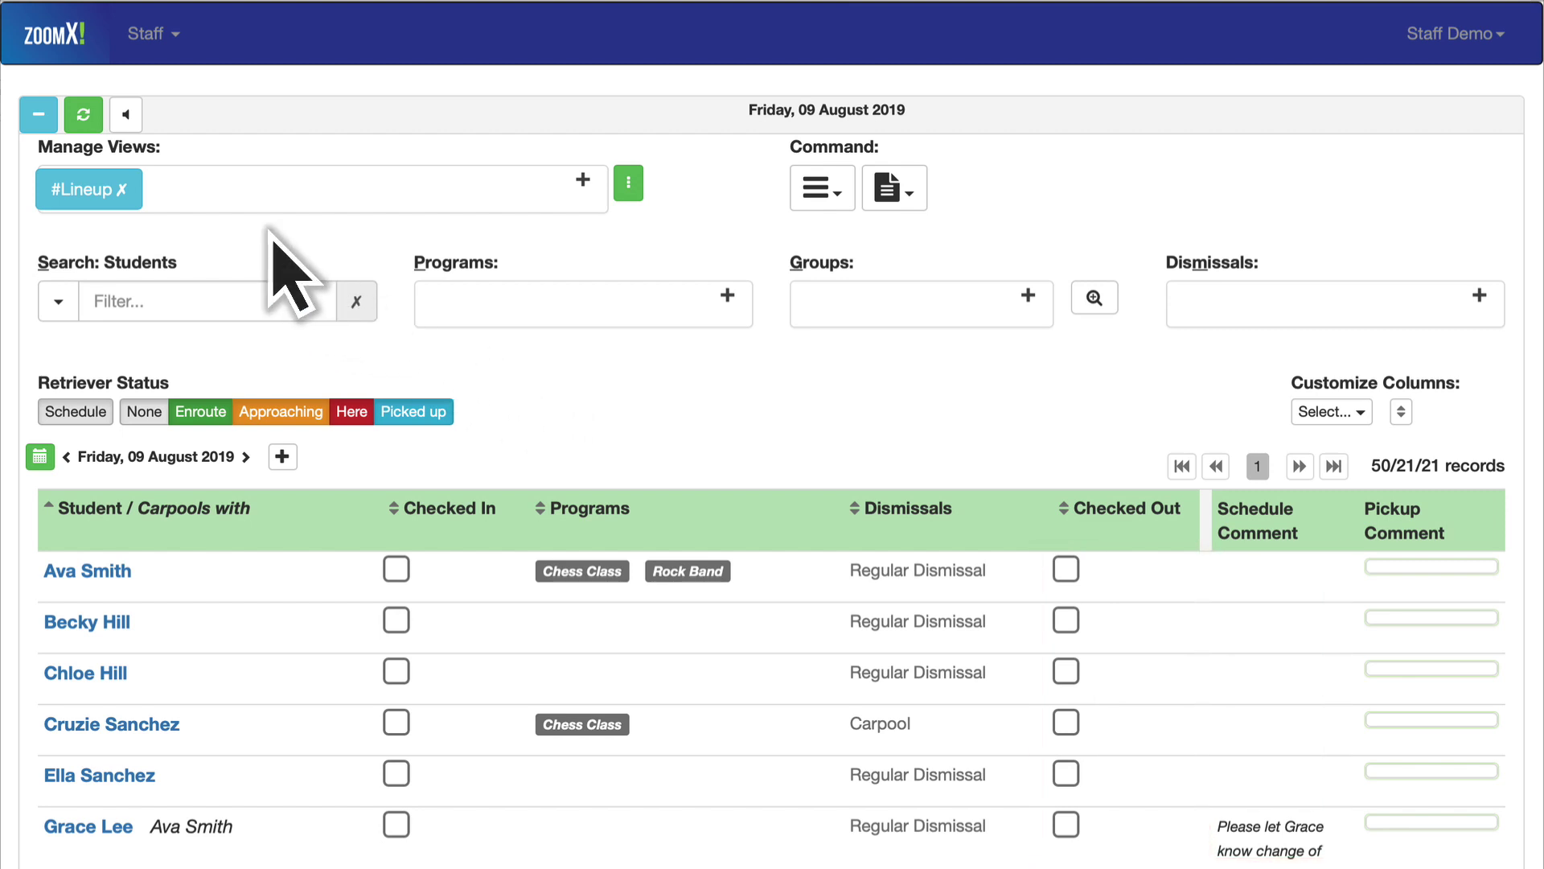
left_click(83, 115)
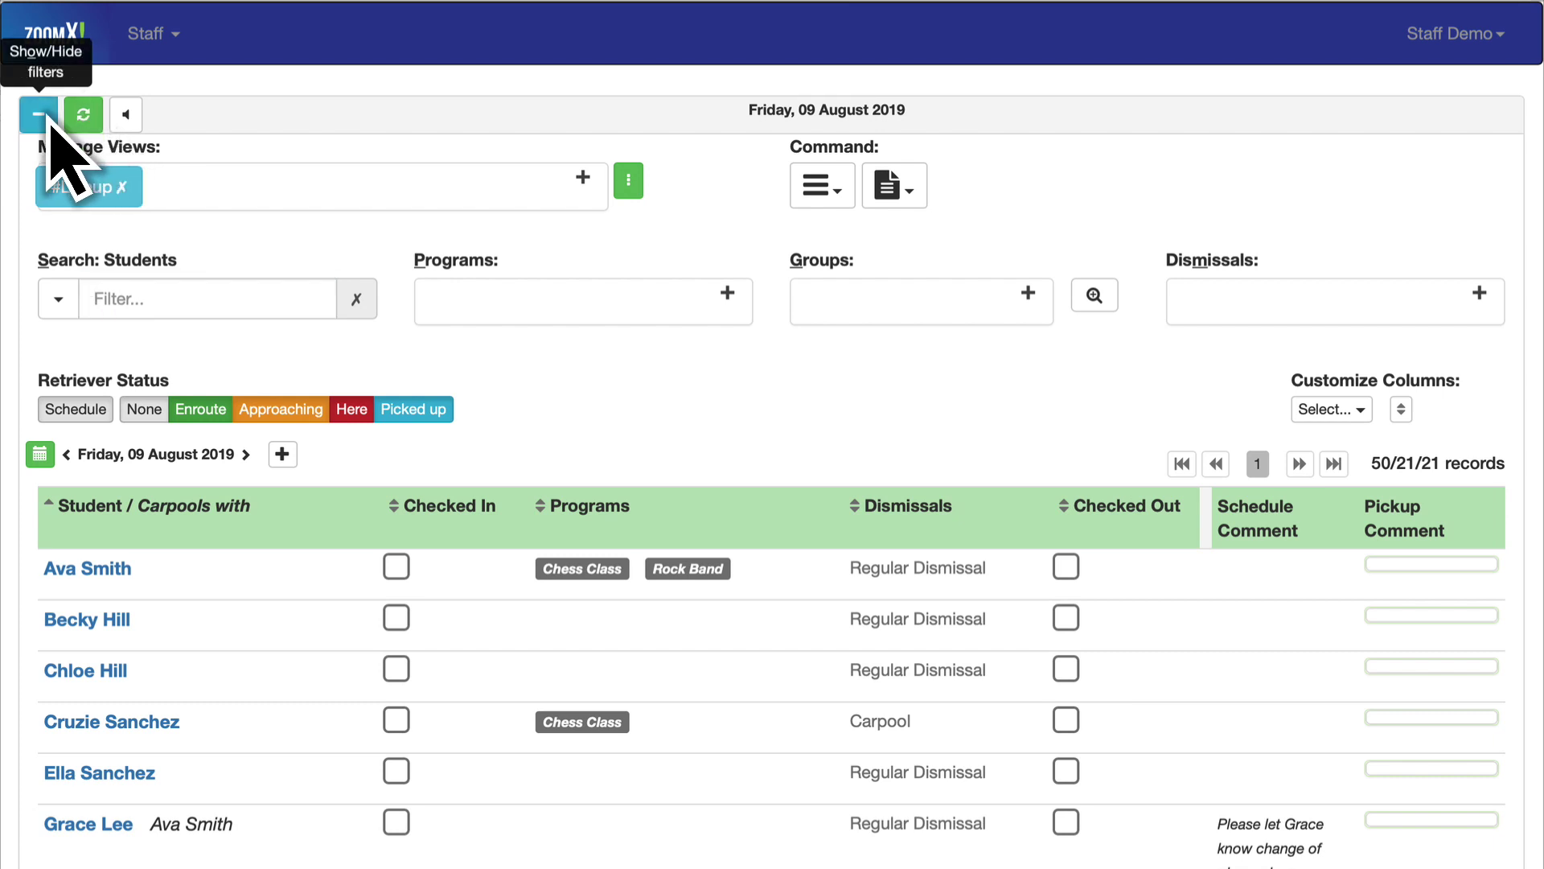
left_click(41, 114)
left_click(40, 114)
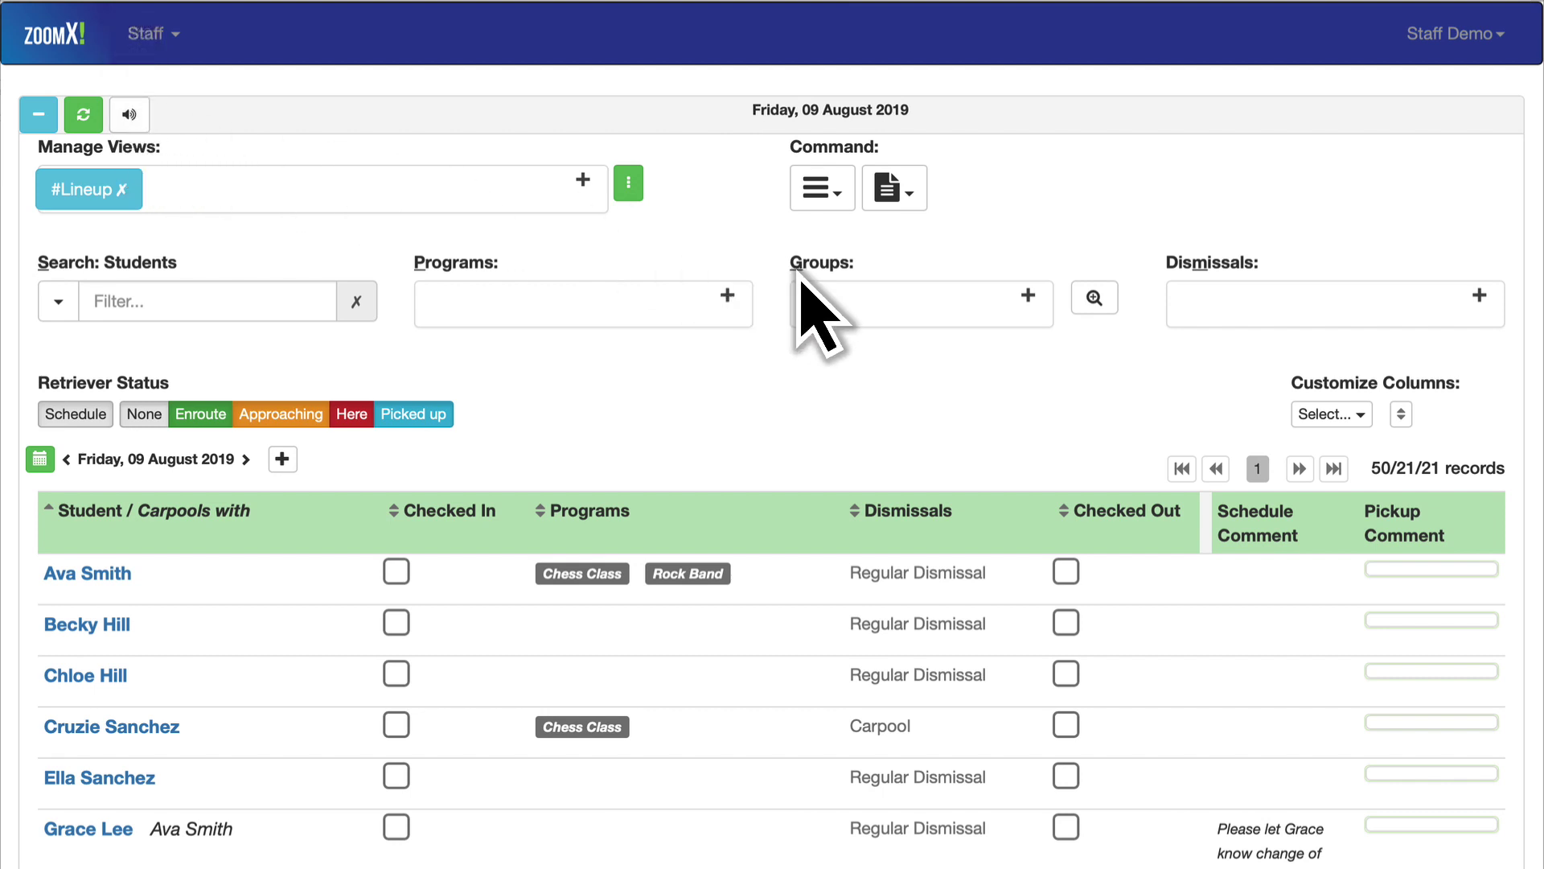
Step: Filter the Lineup by the 5rd Grade group and the Chess Class program
left_click(845, 301)
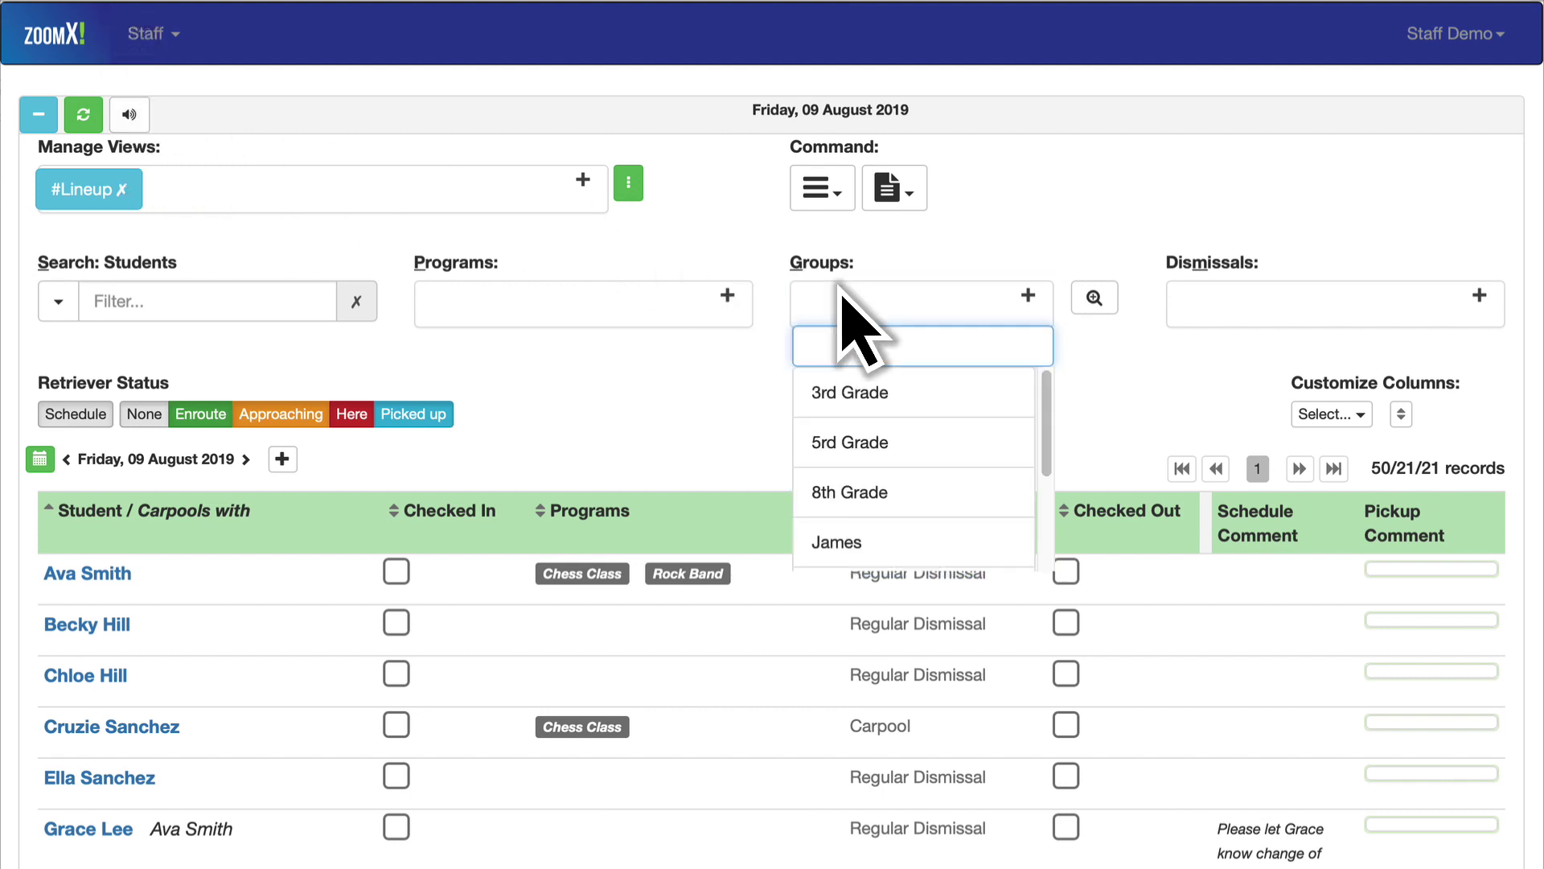
left_click(869, 442)
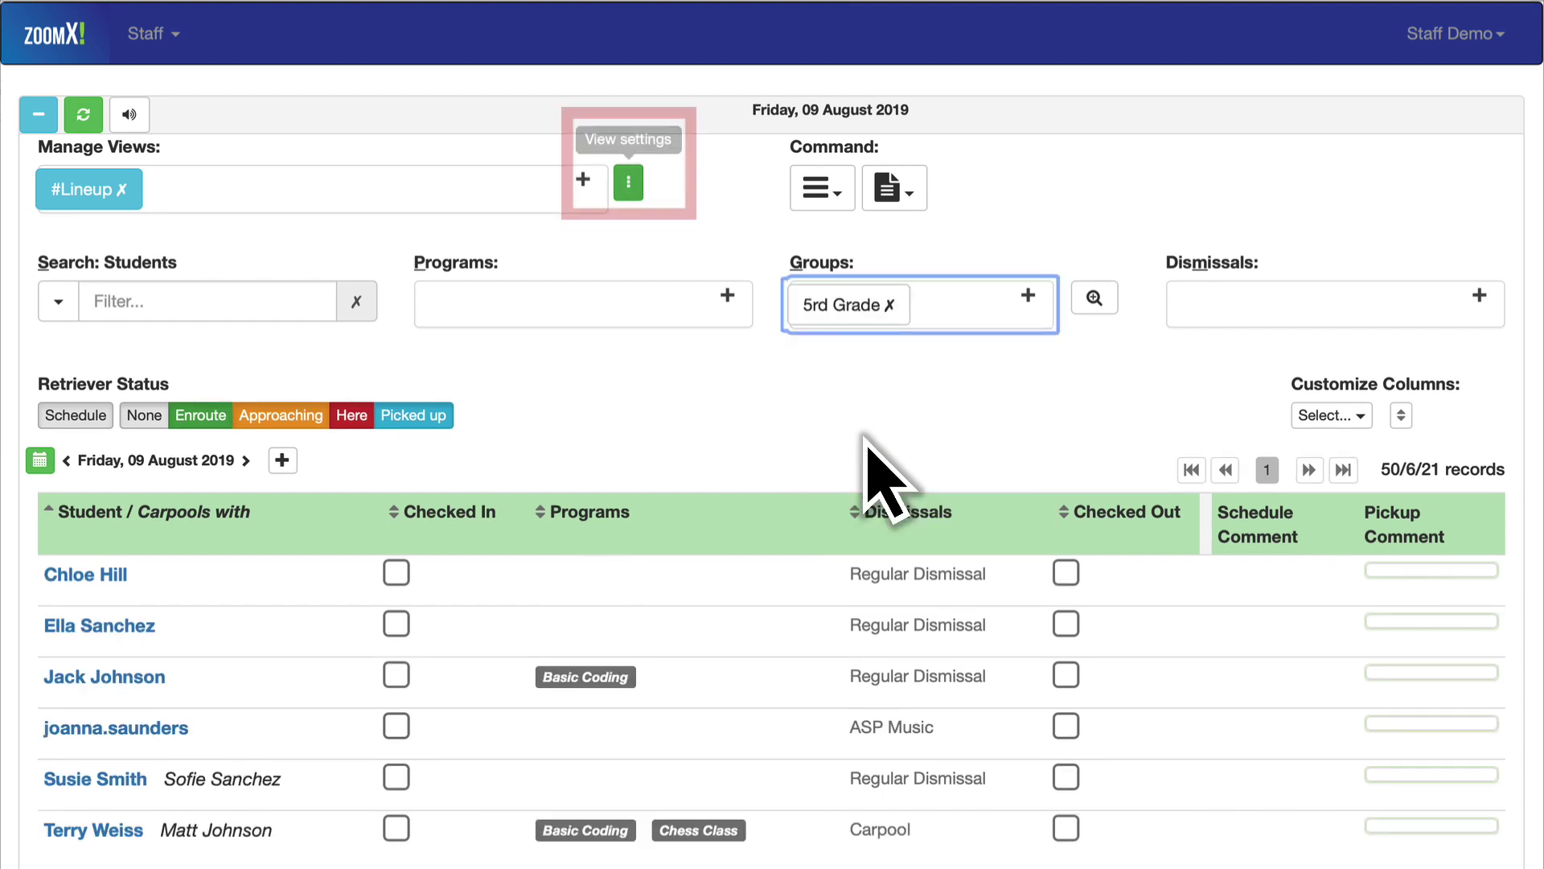
left_click(640, 301)
left_click(637, 442)
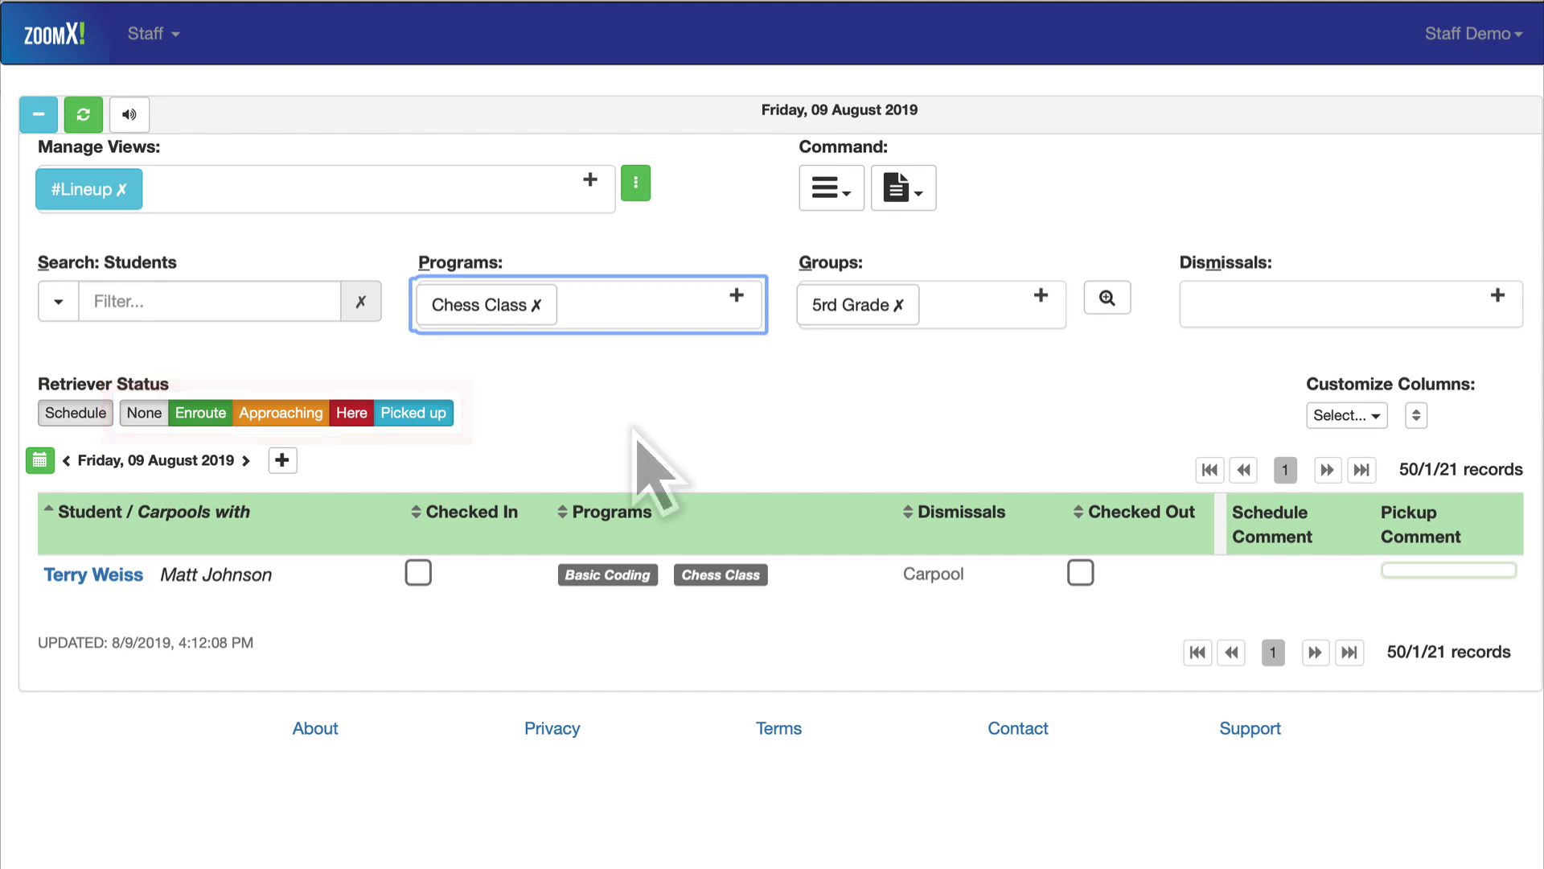
Step: Advance the Lineup date one day to Saturday, 10 August 2019
left_click(244, 460)
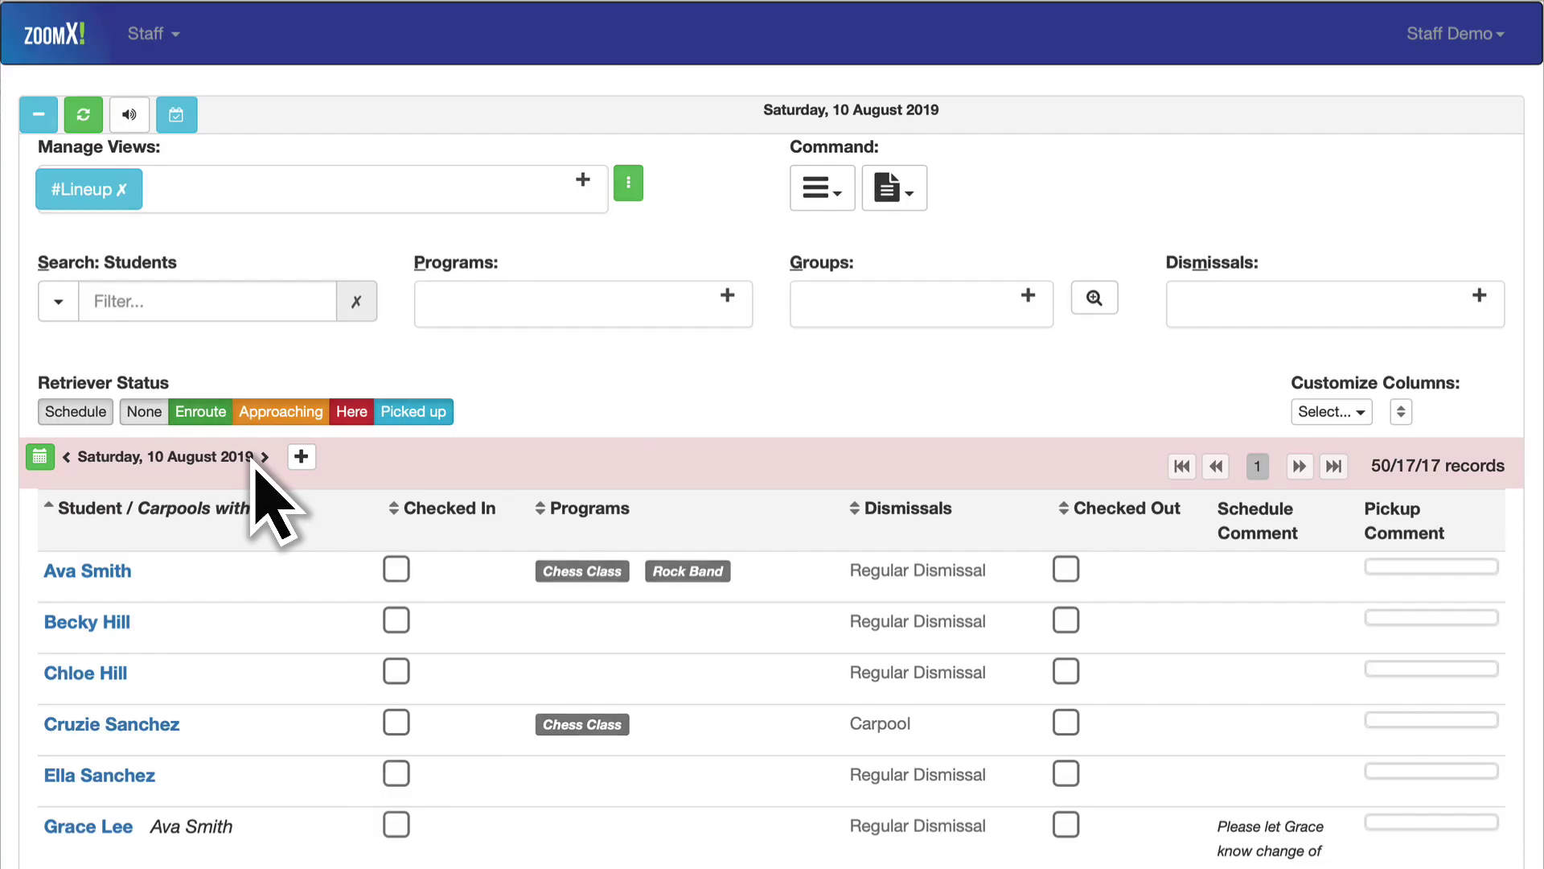